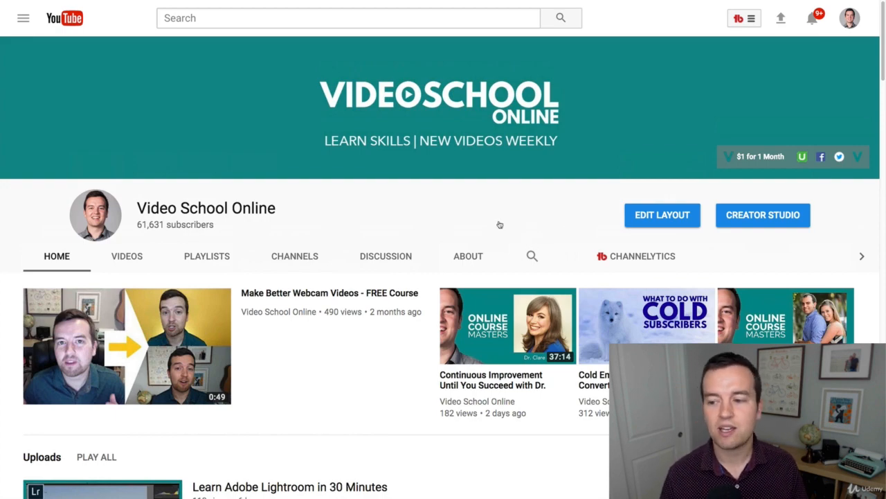
# Open the "Learn Adobe Lightroom in 30 Minutes" video from the channel's uploads.
pyautogui.scroll(-2, 400, 392)
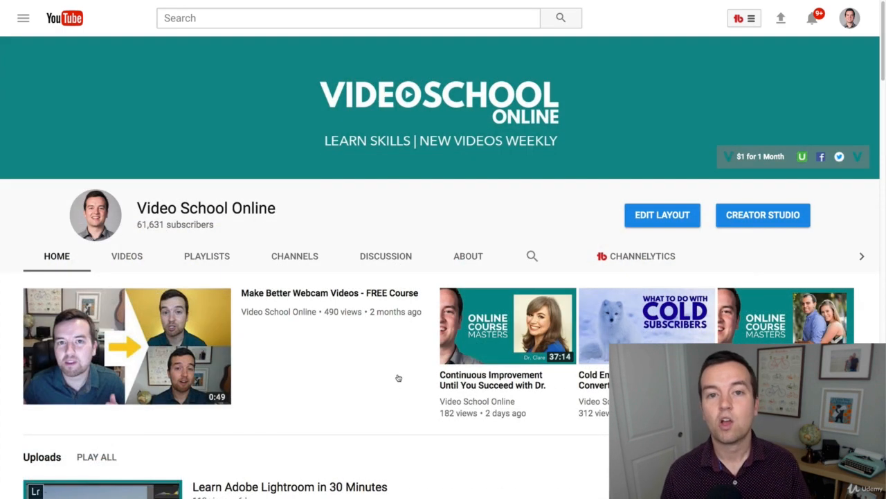
pyautogui.scroll(-2, 400, 374)
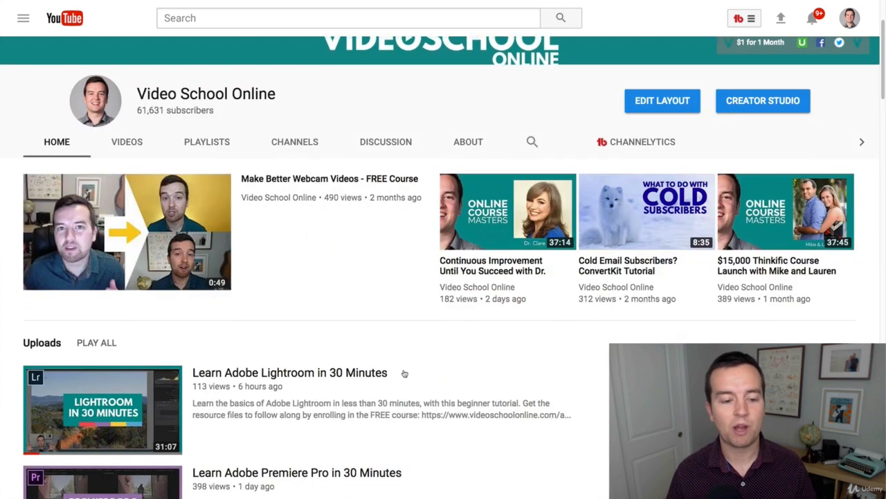
pyautogui.scroll(-2, 441, 347)
pyautogui.click(349, 302)
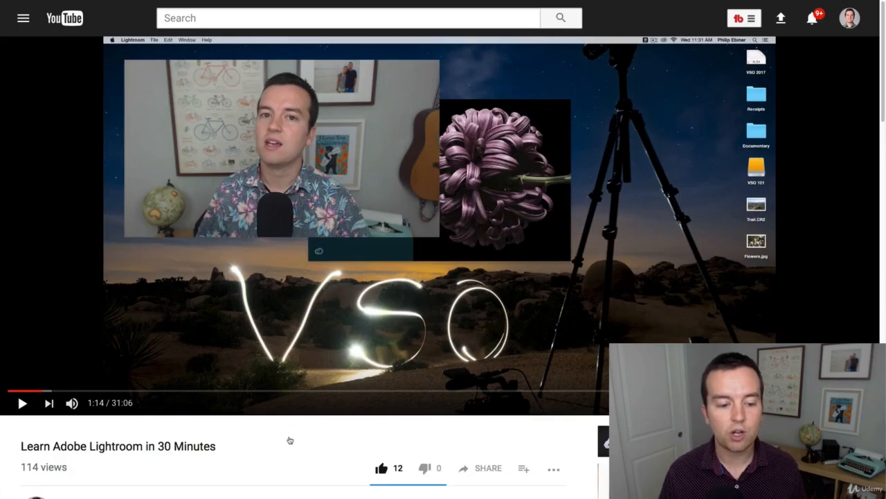
pyautogui.scroll(-1, 291, 443)
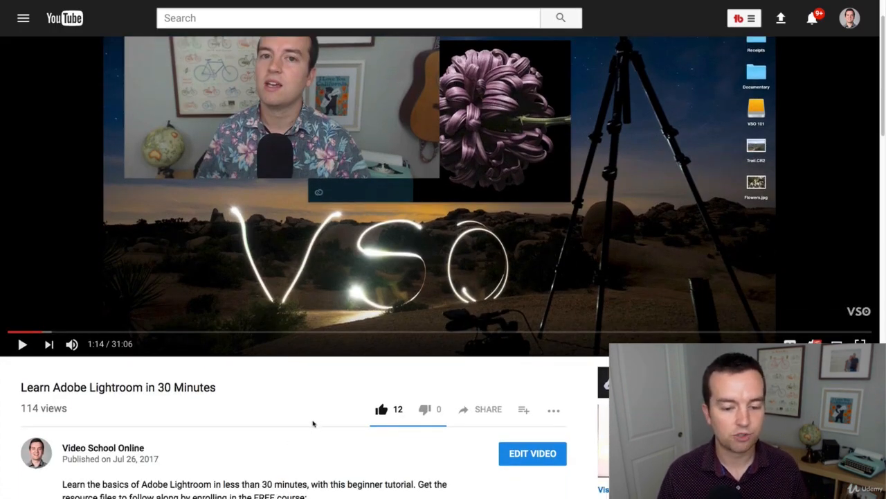
pyautogui.scroll(-1, 298, 414)
pyautogui.scroll(2, 296, 414)
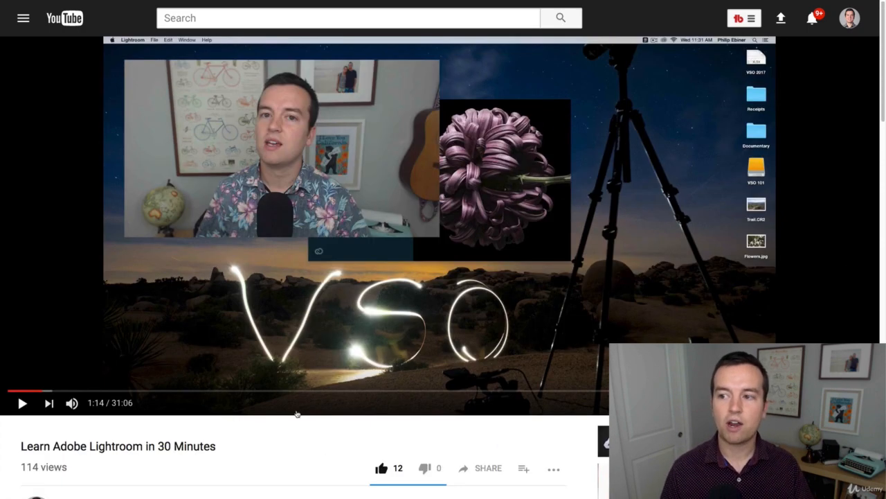
pyautogui.scroll(-4, 318, 316)
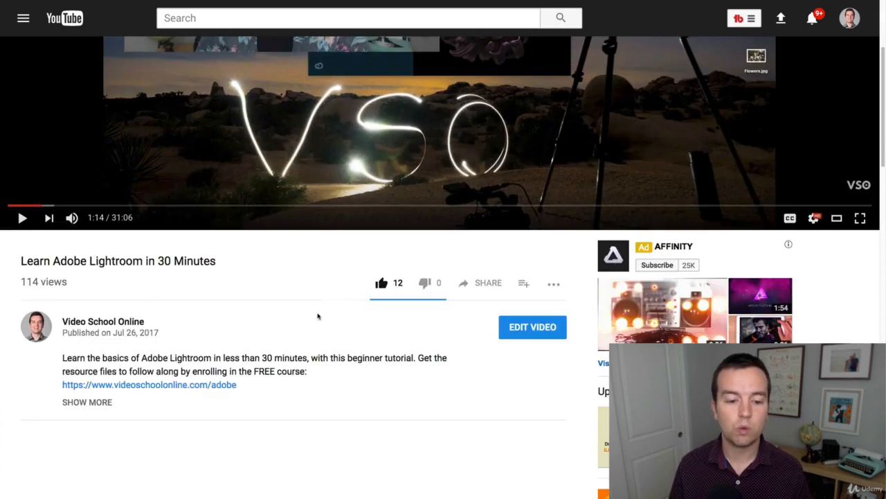
pyautogui.moveTo(240, 385); pyautogui.dragTo(32, 380)
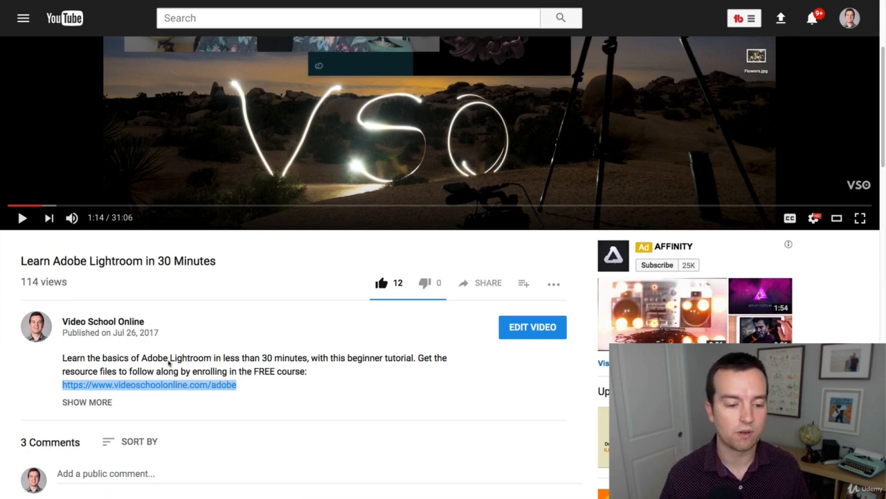
pyautogui.scroll(4, 346, 334)
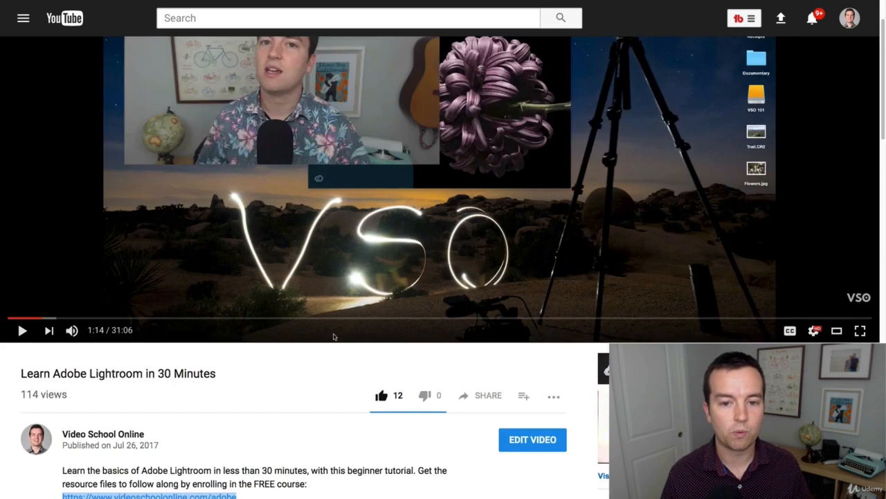
pyautogui.scroll(-2, 359, 338)
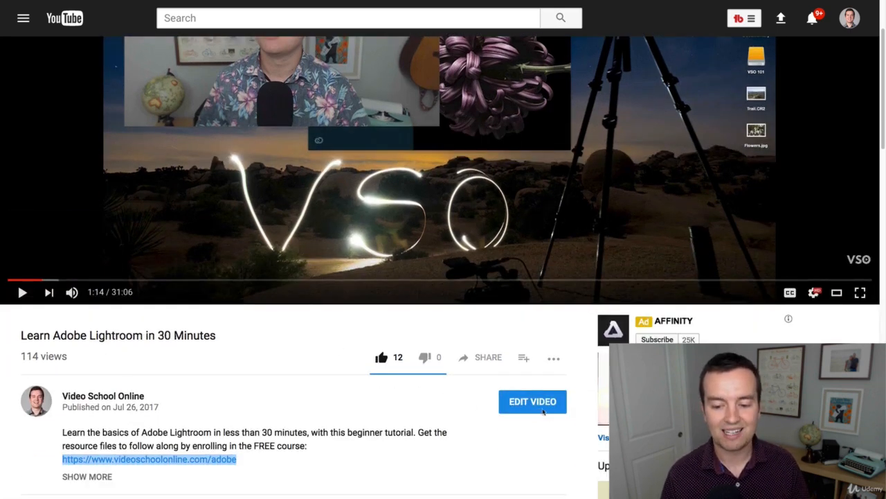
pyautogui.scroll(2, 543, 412)
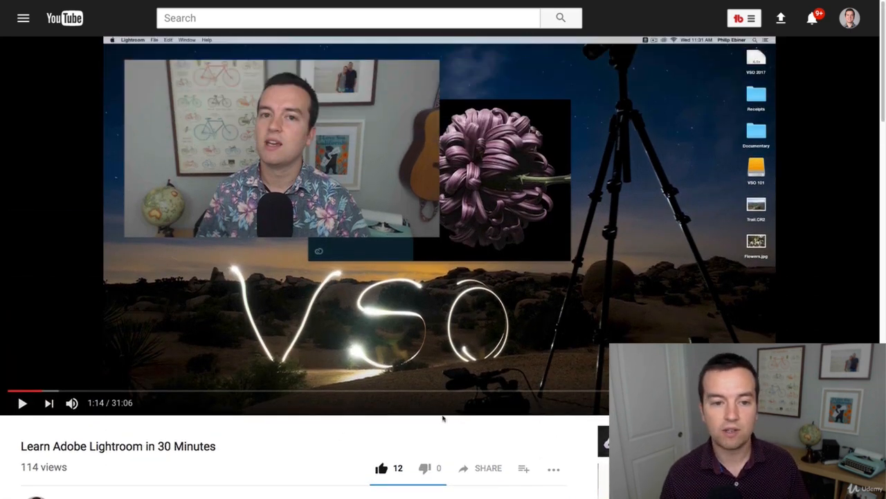
# Open the channel's video list in Creator Studio and look over the TubeBuddy tools for the OCM 34 video.
pyautogui.click(853, 22)
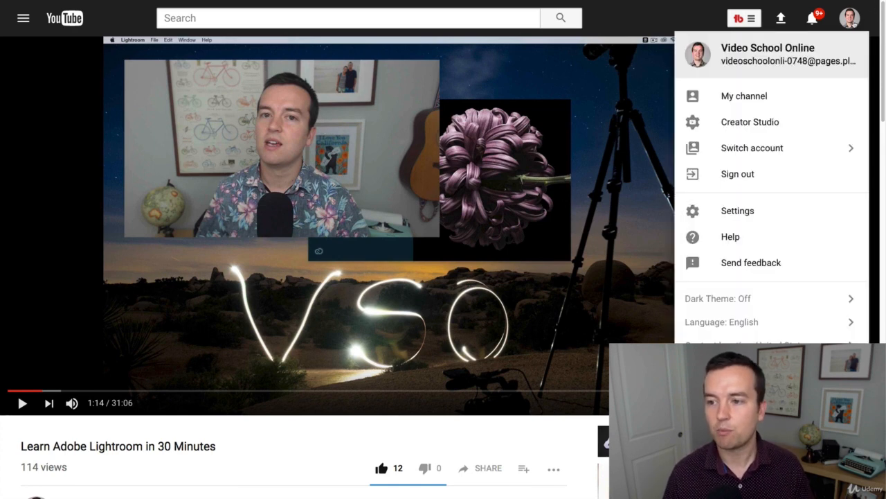
pyautogui.click(766, 124)
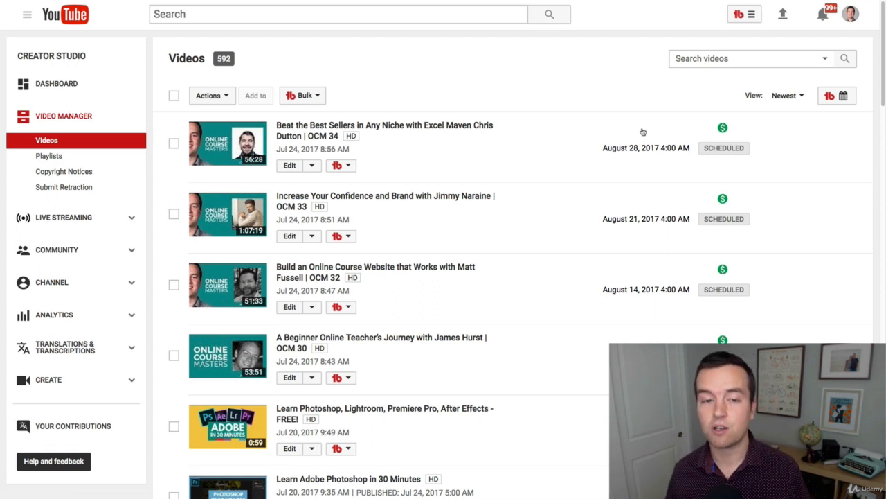
pyautogui.click(347, 166)
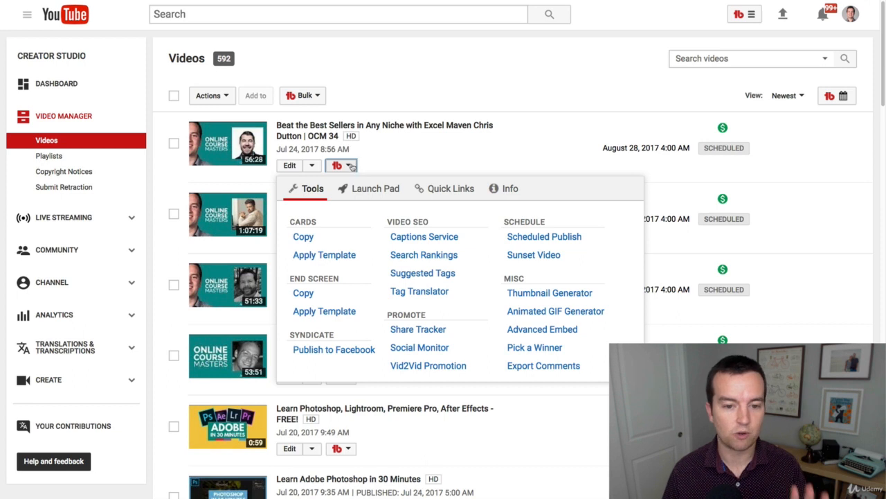
pyautogui.click(449, 76)
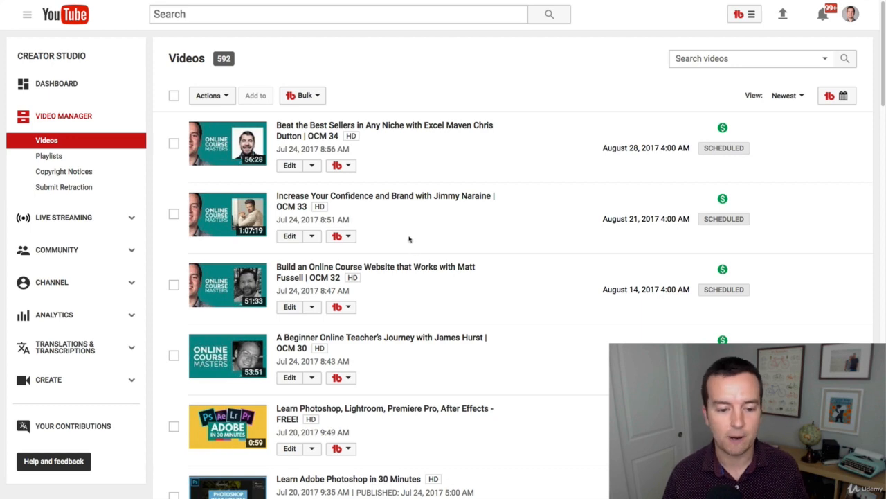
# Open the Cards editor for the "Learn Adobe Lightroom in 30 Minutes" video.
pyautogui.scroll(-3, 475, 283)
pyautogui.scroll(-1, 475, 283)
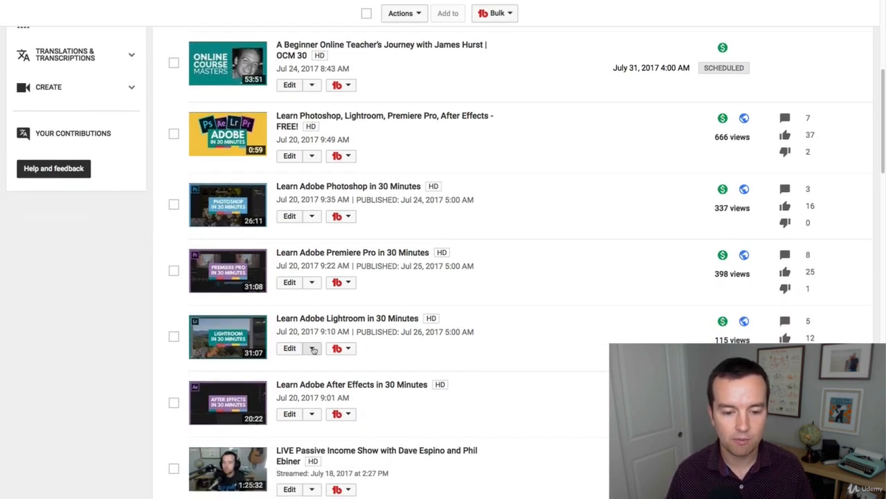
pyautogui.click(312, 347)
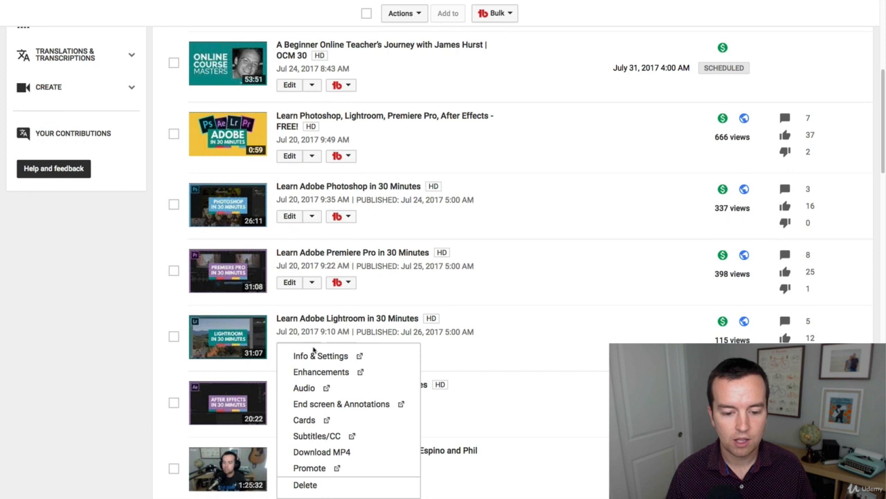
pyautogui.click(304, 419)
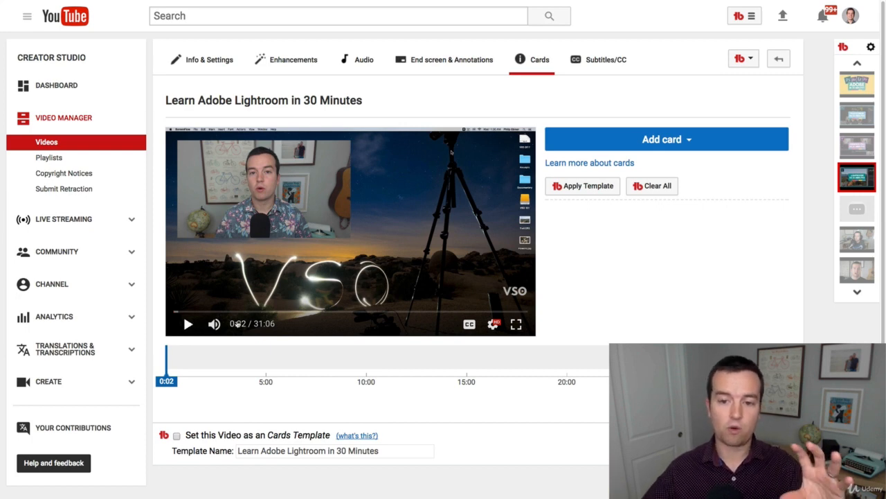
pyautogui.click(188, 323)
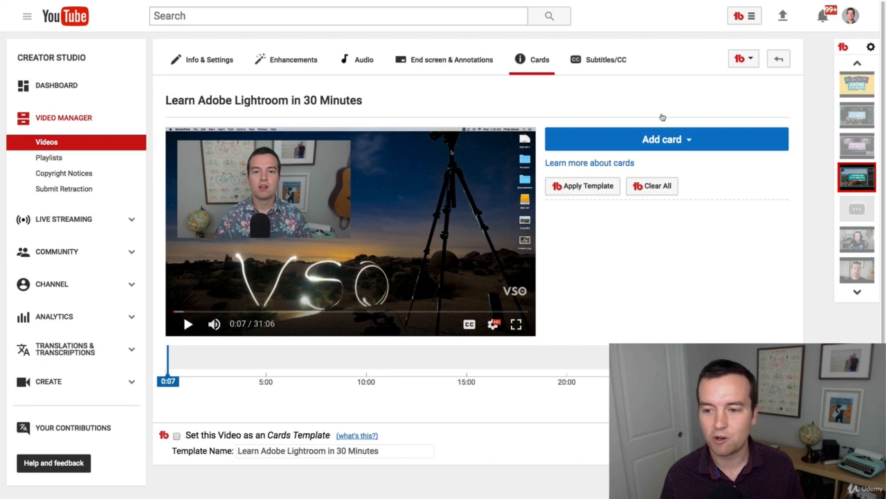
pyautogui.click(660, 140)
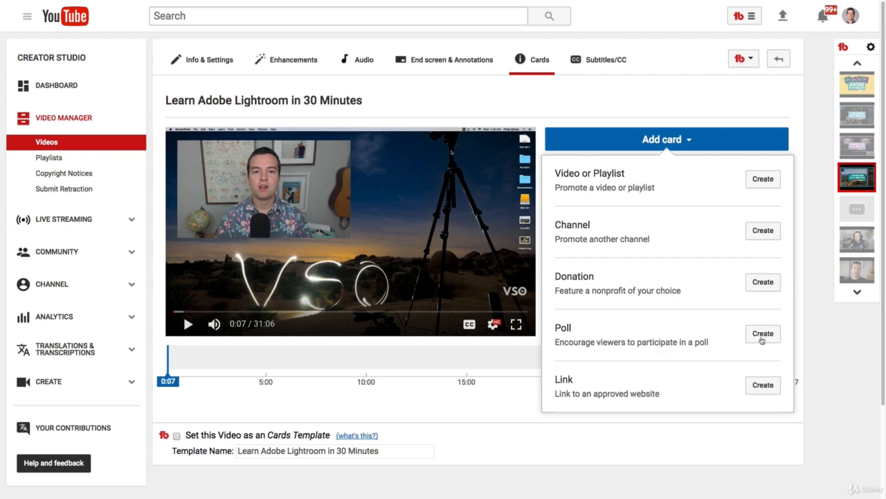
pyautogui.click(763, 385)
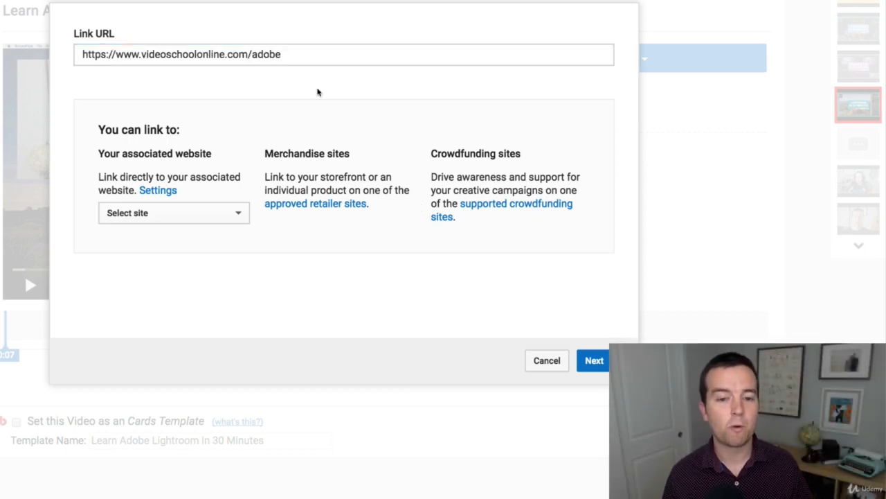
# Check the link URL against the associated websites list and continue to the card's details.
pyautogui.click(290, 54)
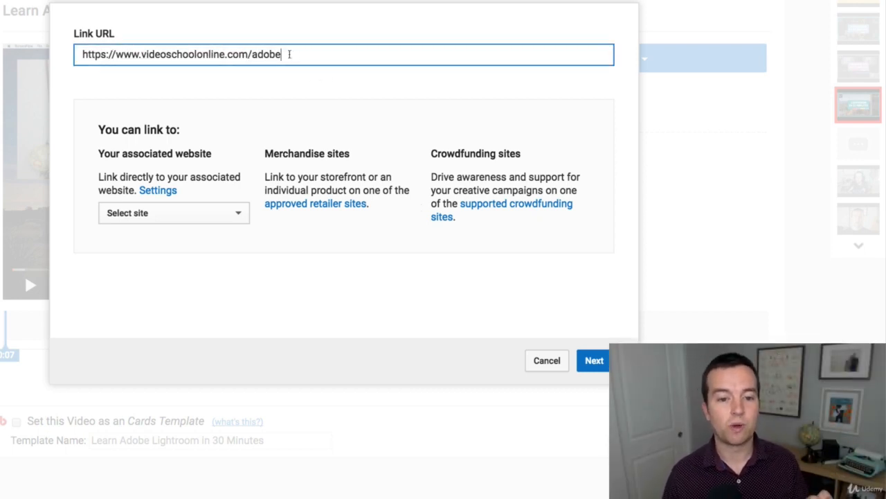
pyautogui.tripleClick(290, 54)
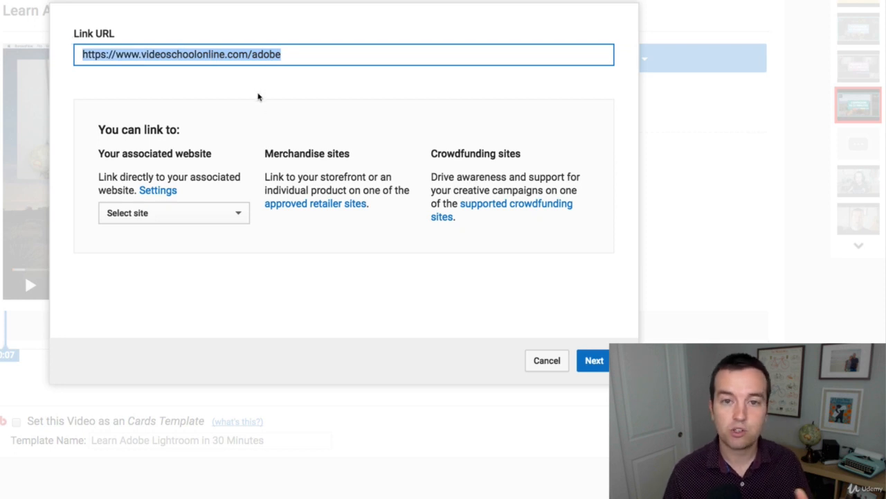
pyautogui.click(239, 213)
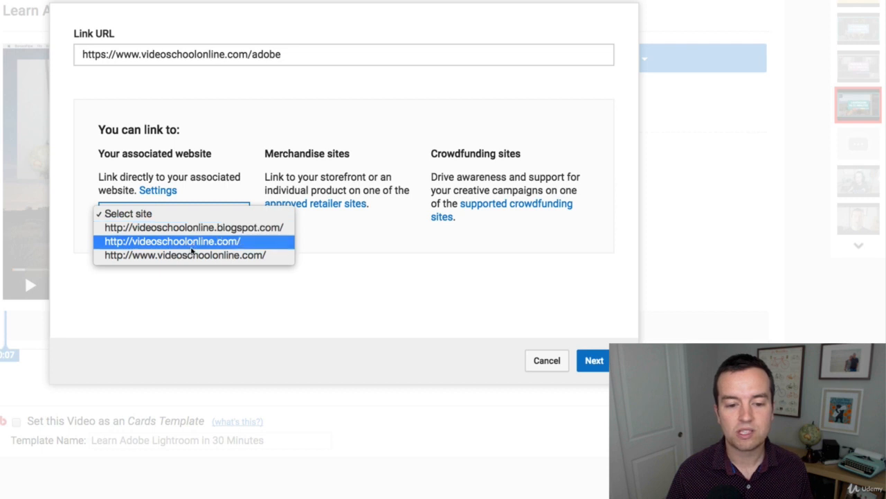
pyautogui.click(251, 308)
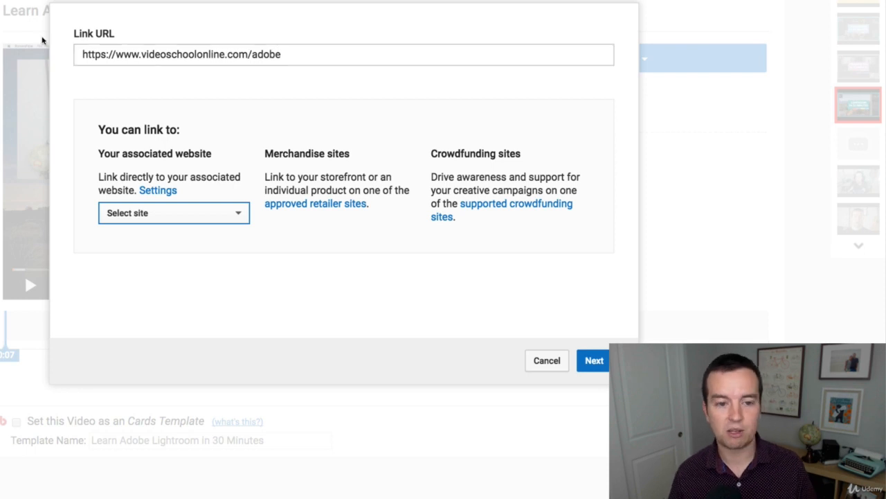
pyautogui.click(595, 361)
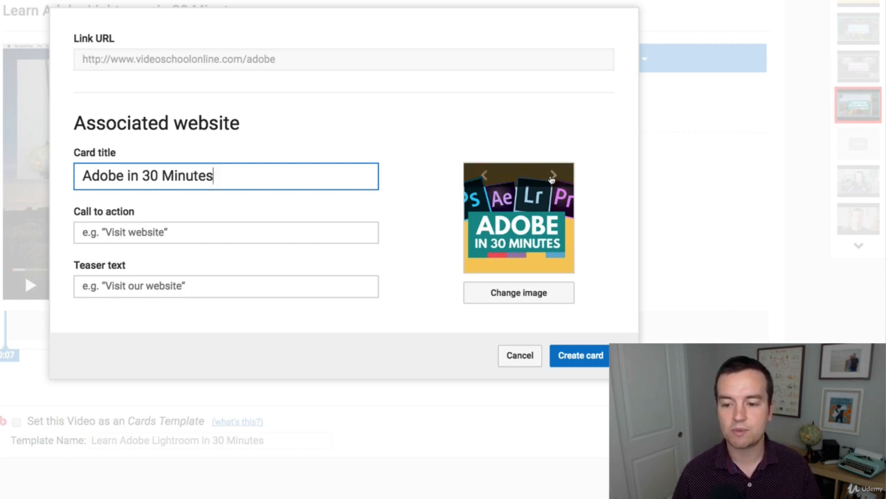
# Set the link card's teaser text to "Enroll for Free".
pyautogui.moveTo(222, 163); pyautogui.dragTo(75, 152)
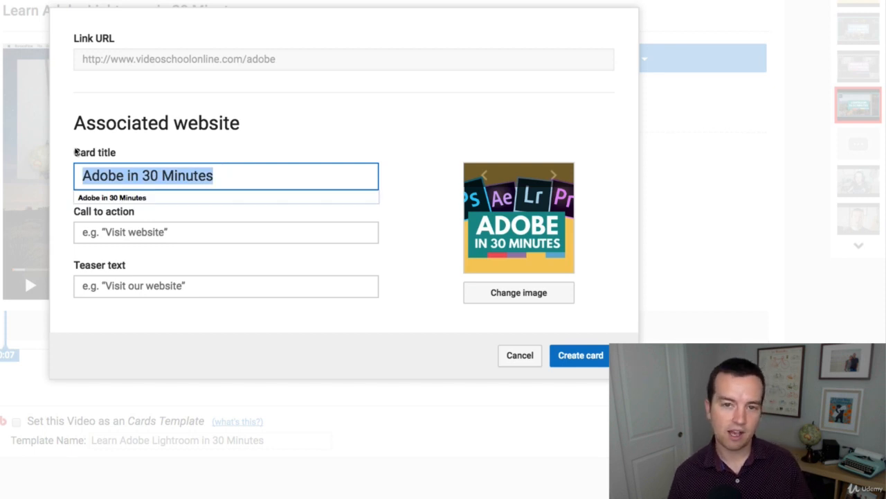
pyautogui.click(348, 159)
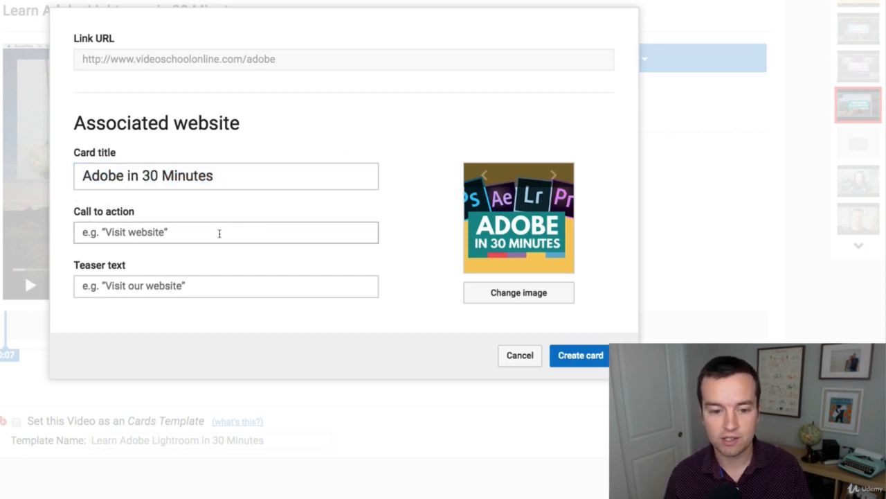
pyautogui.click(189, 234)
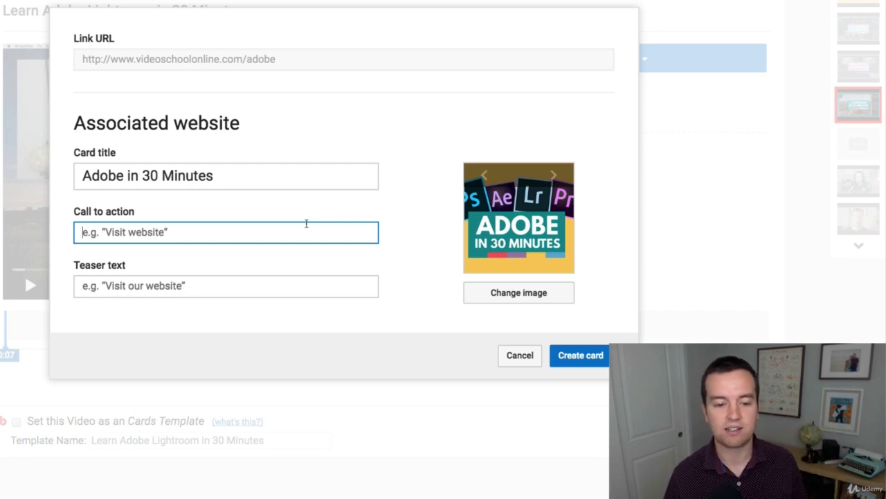
pyautogui.click(120, 282)
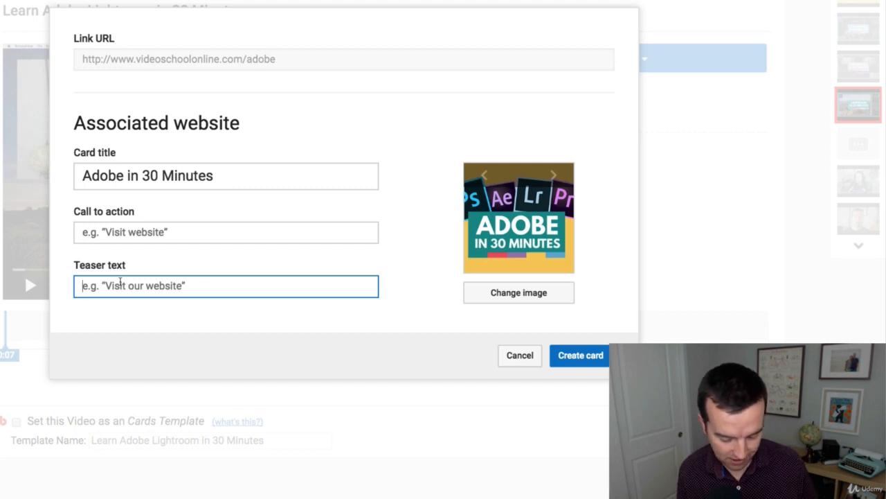
pyautogui.write('Enroll')
pyautogui.write('for Free')
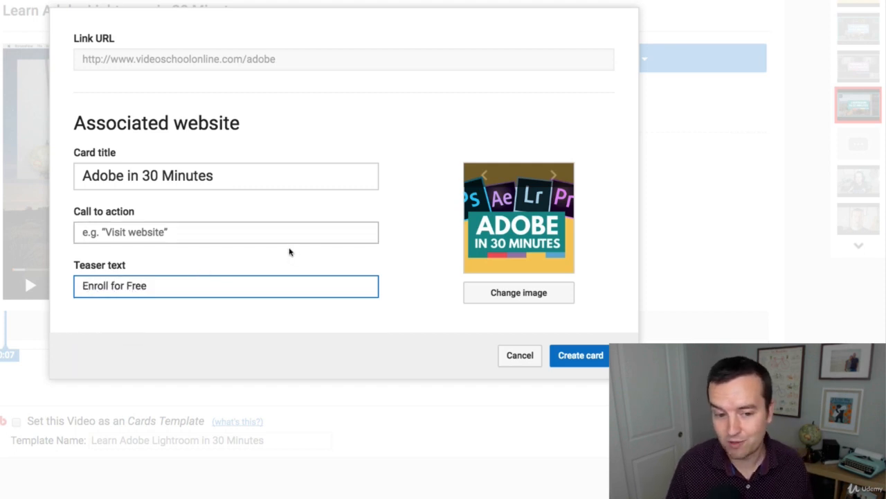
# Change the card title to "Learn Adobe in 30 Minutes".
pyautogui.click(124, 175)
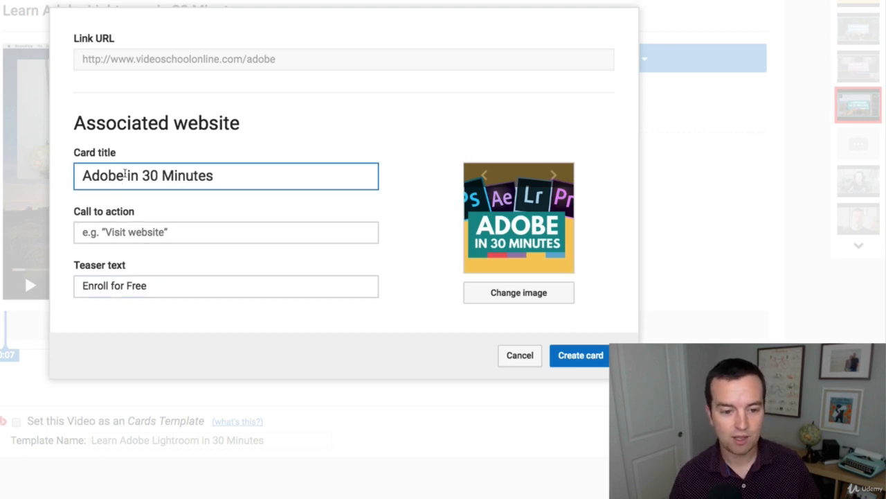
pyautogui.tripleClick(124, 175)
pyautogui.write('L')
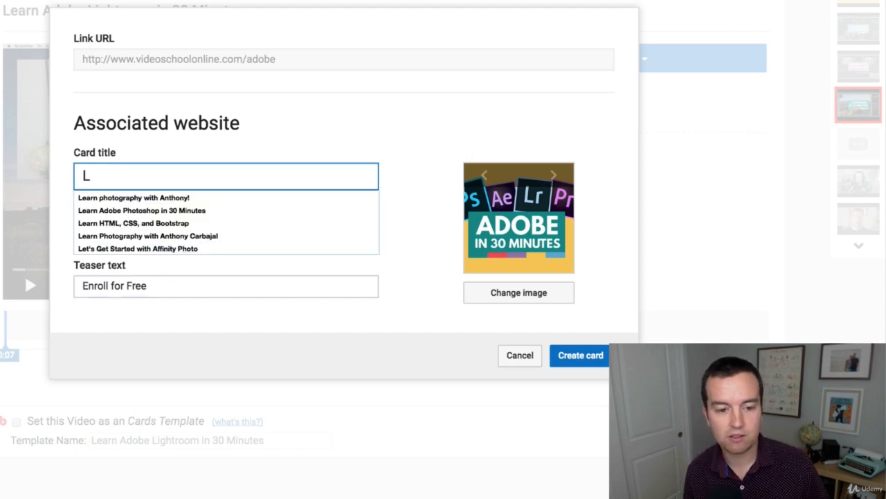
pyautogui.write('earn ')
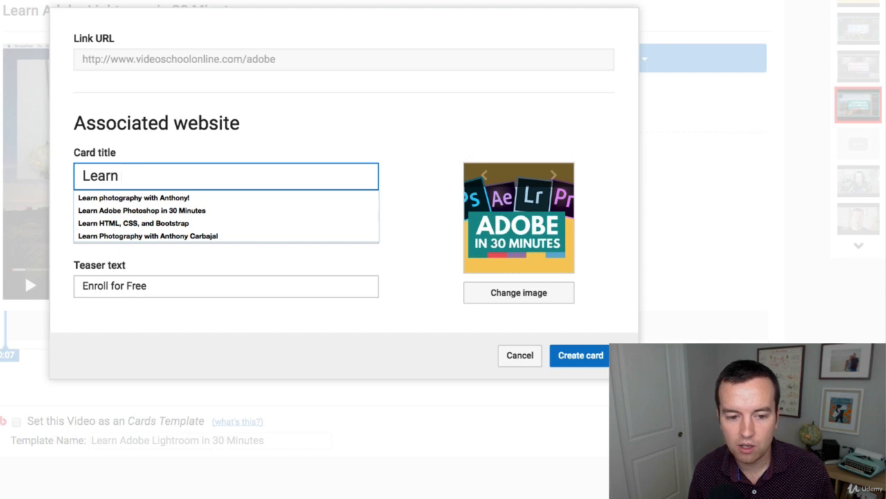
pyautogui.write('Adobe in 30 Mi')
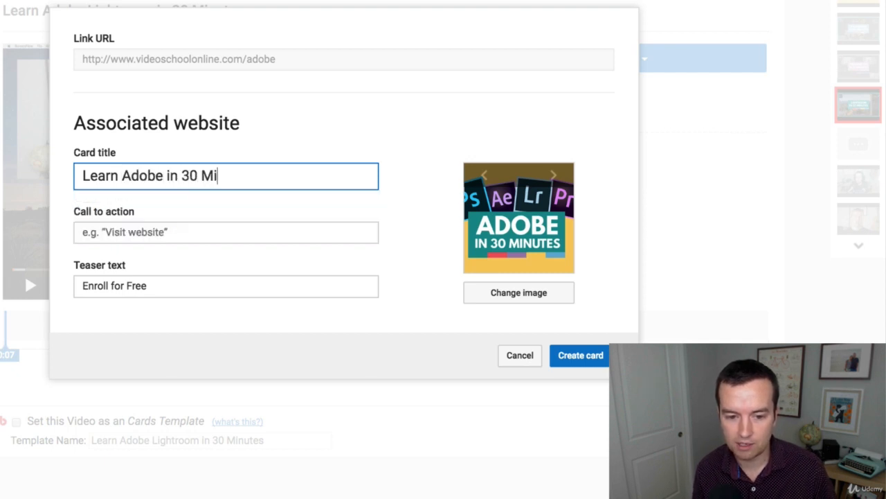
pyautogui.write('nutes')
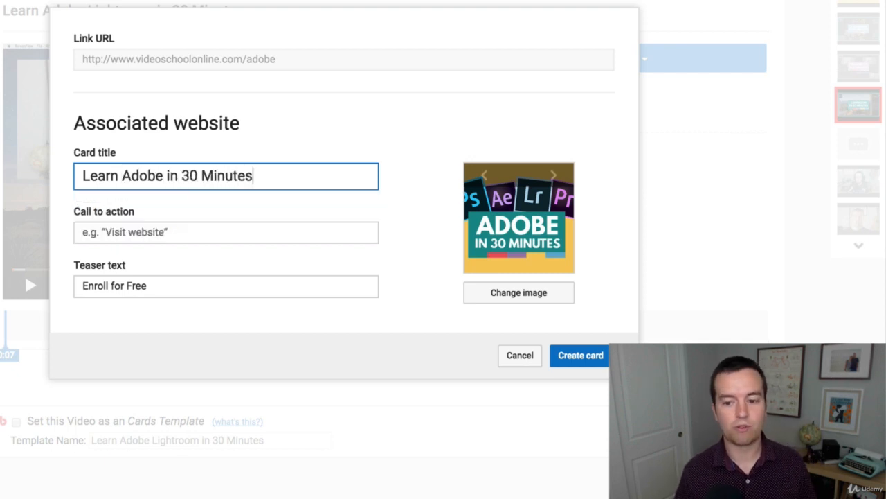
# Set the card's call to action to "Click to Enroll" and create the card.
pyautogui.click(108, 237)
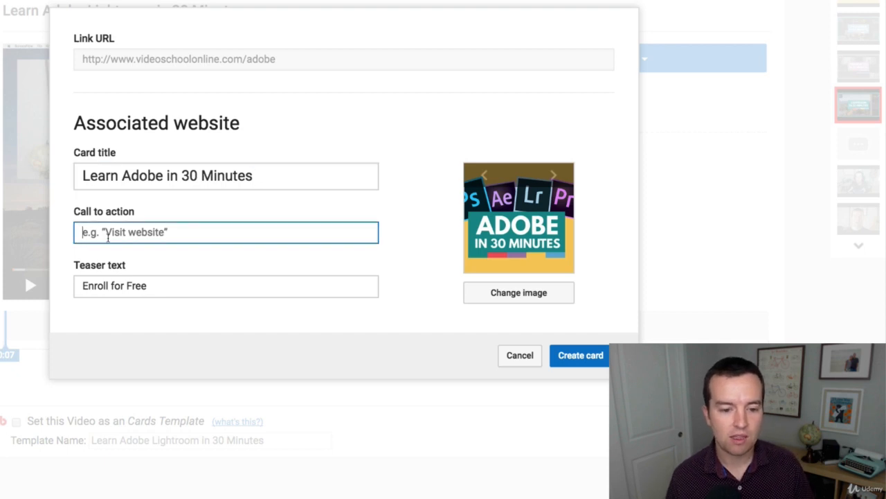
pyautogui.write('Click to Er')
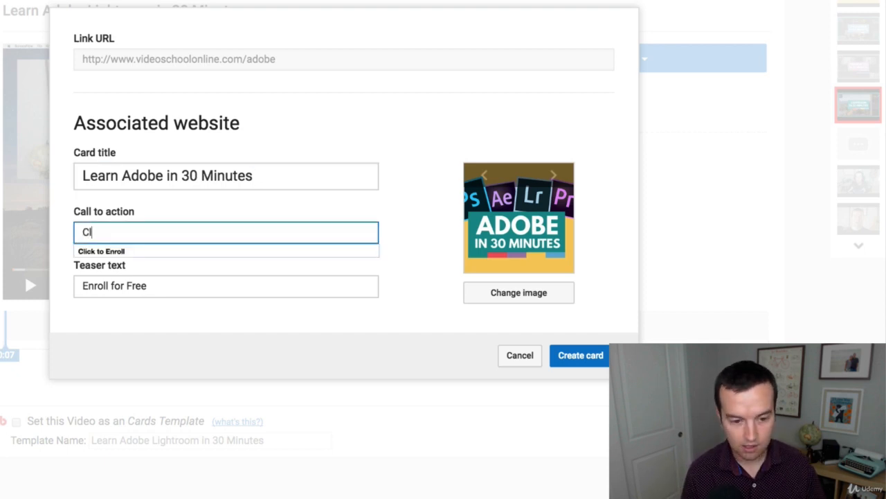
pyautogui.write('n')
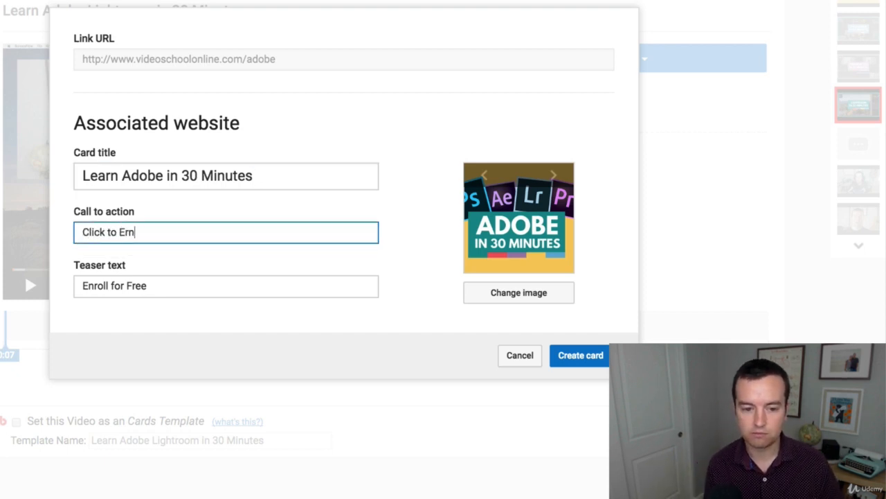
pyautogui.press('BackSpace')
pyautogui.press('BackSpace')
pyautogui.write('nroll')
pyautogui.click(534, 437)
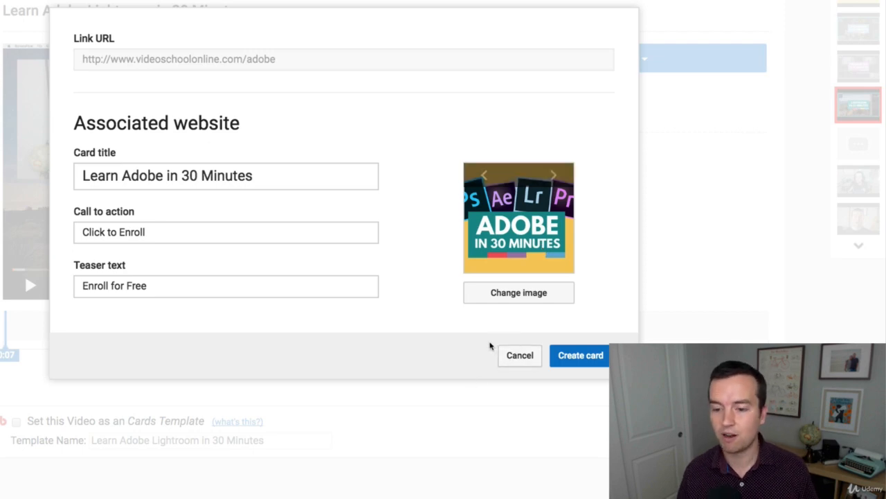
pyautogui.click(597, 357)
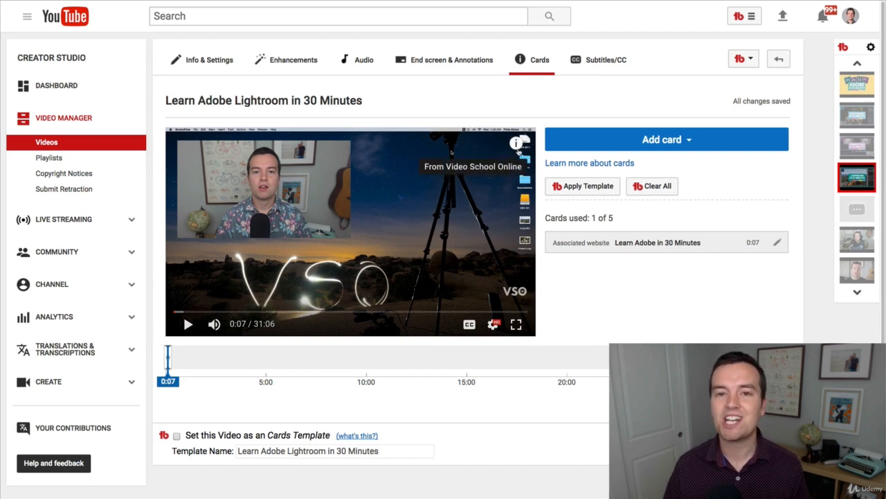
# Test the card's link through its "Enroll for Free" teaser on the video page and return to the Cards editor.
pyautogui.click(451, 154)
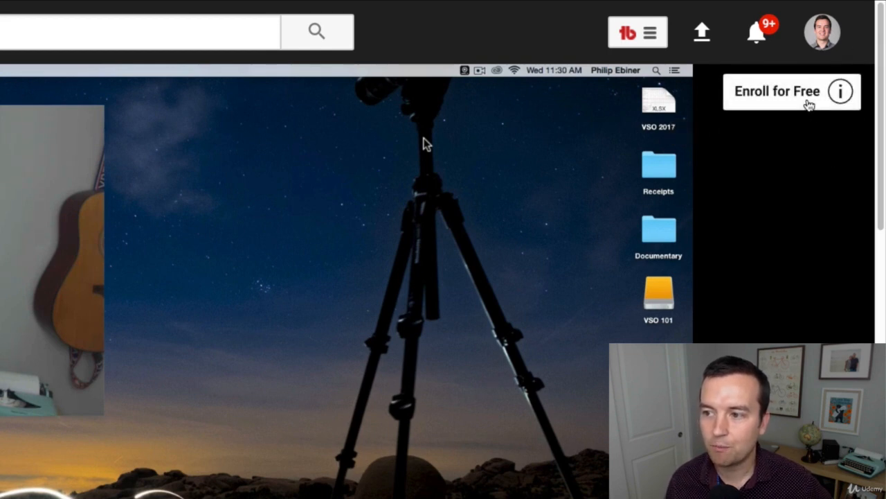
pyautogui.click(842, 97)
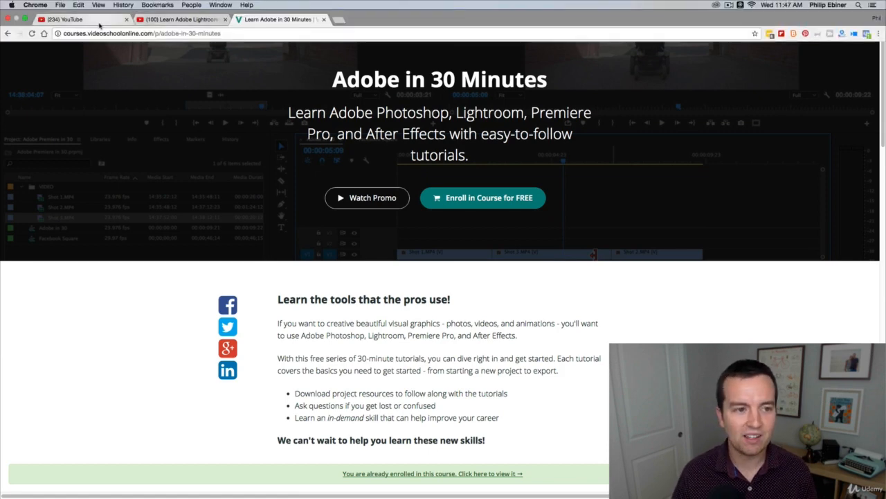
pyautogui.click(97, 19)
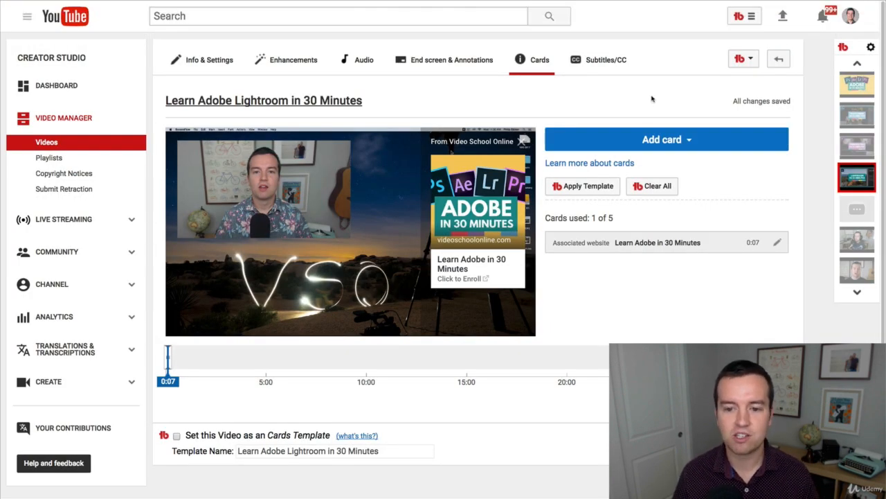
pyautogui.click(444, 68)
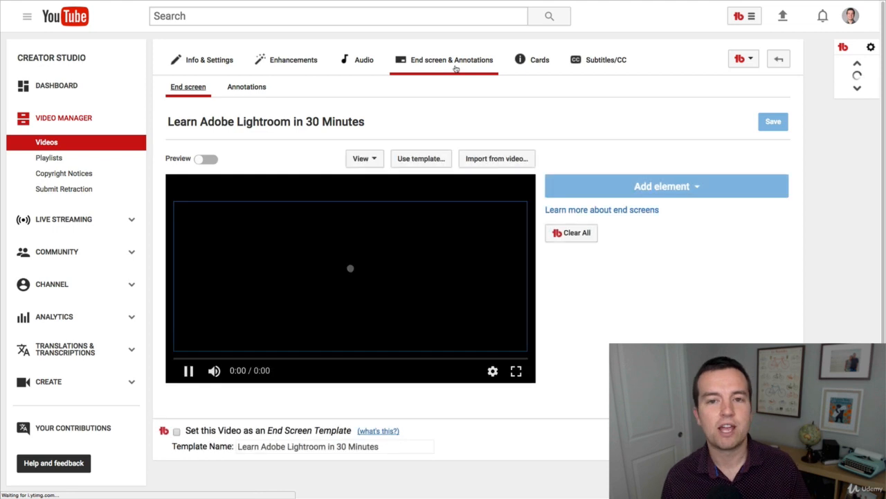
pyautogui.click(531, 83)
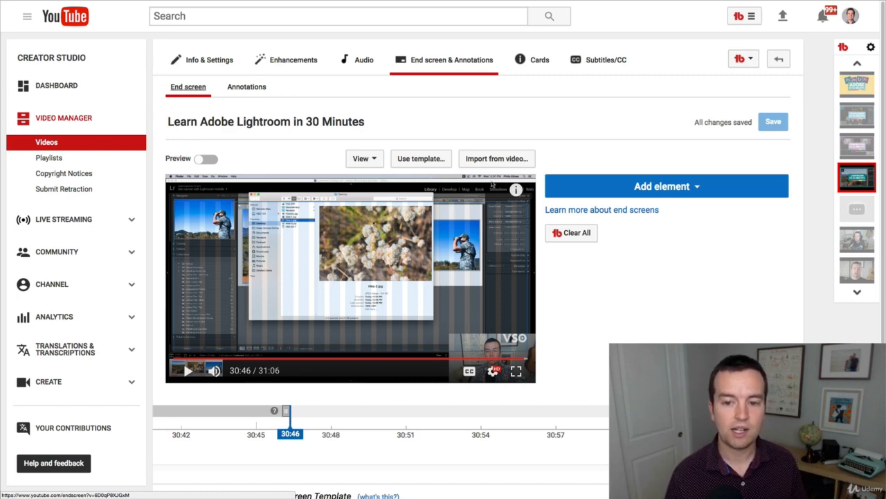
pyautogui.click(696, 190)
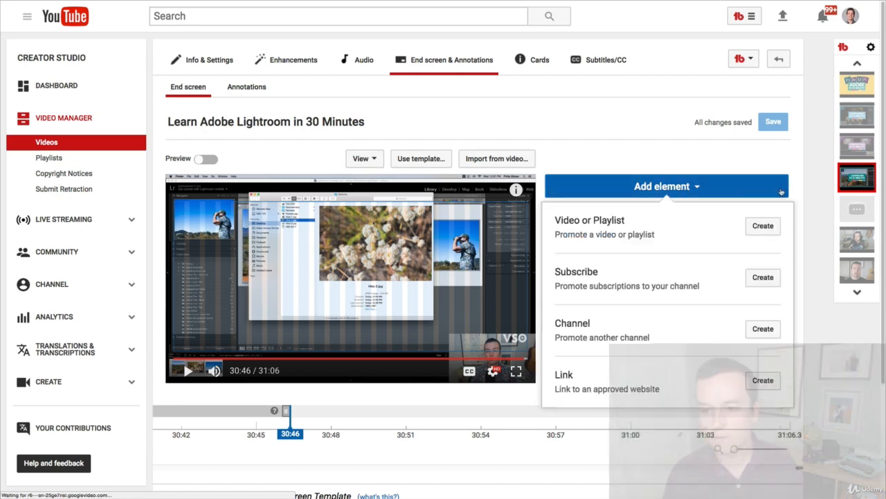
pyautogui.click(763, 380)
pyautogui.click(273, 132)
pyautogui.click(349, 199)
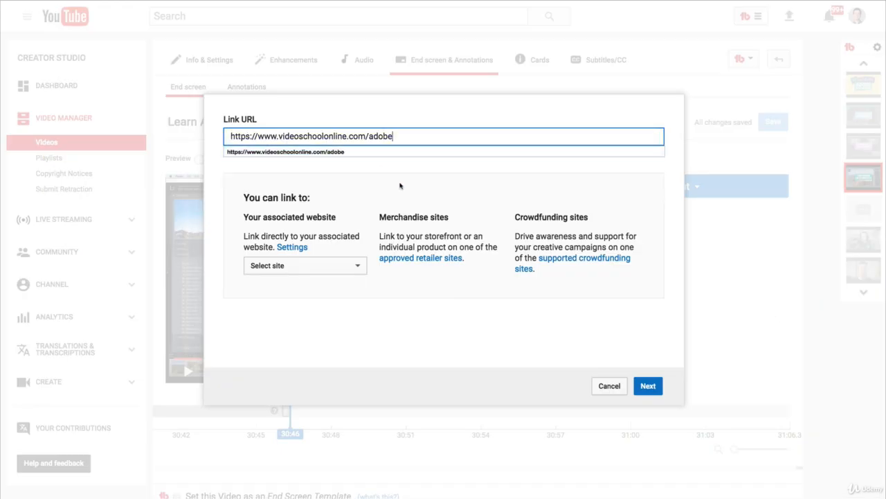
pyautogui.click(648, 386)
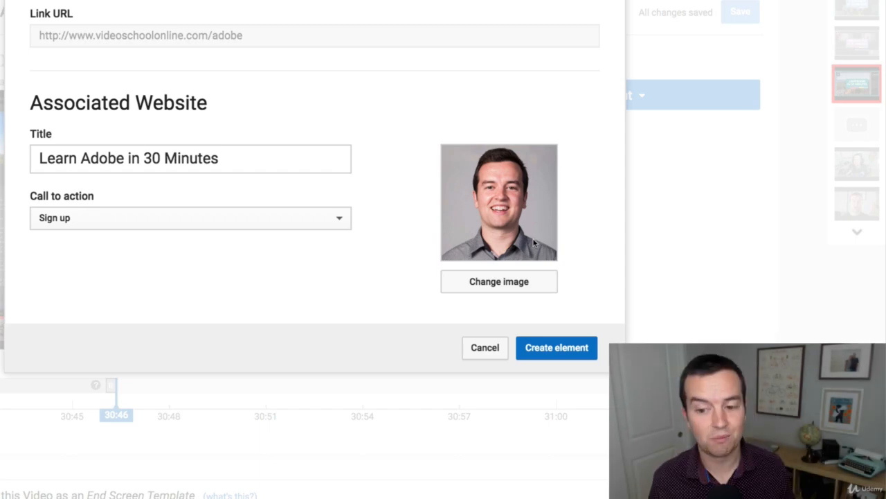
pyautogui.click(561, 348)
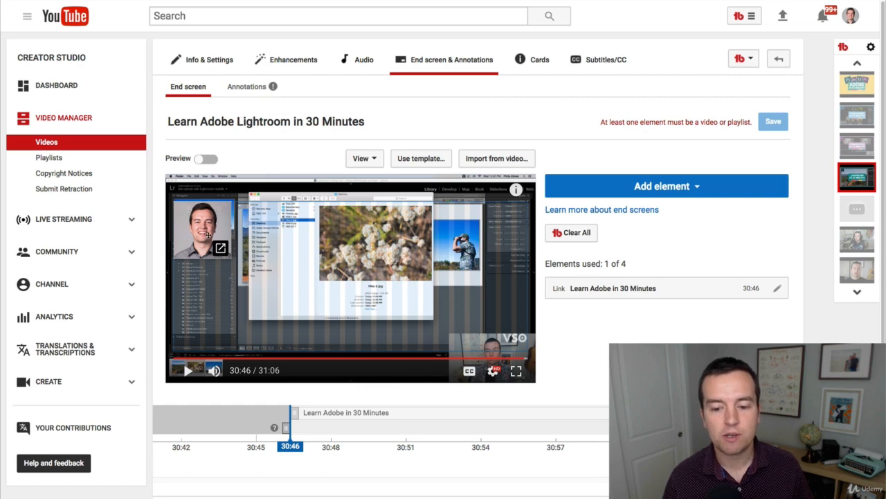
# Move the end screen's link element to the lower-left area of the video frame.
pyautogui.click(208, 235)
pyautogui.moveTo(208, 235); pyautogui.dragTo(298, 284)
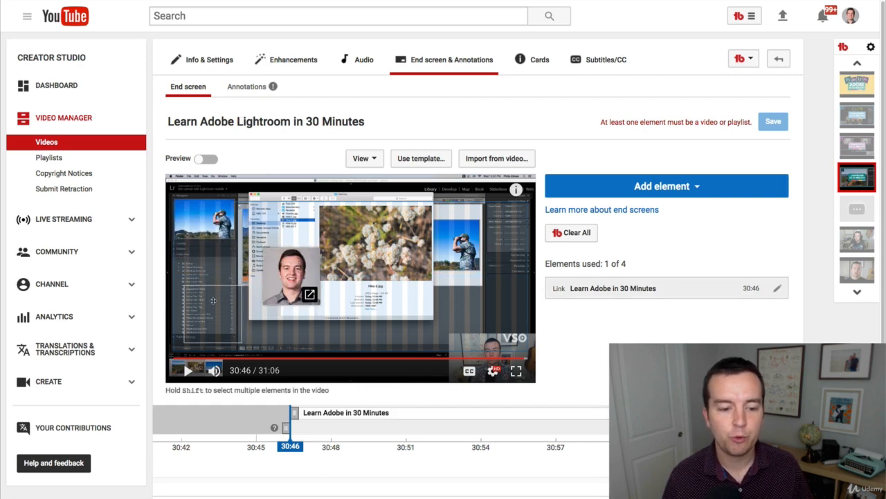
pyautogui.moveTo(213, 301); pyautogui.dragTo(209, 307)
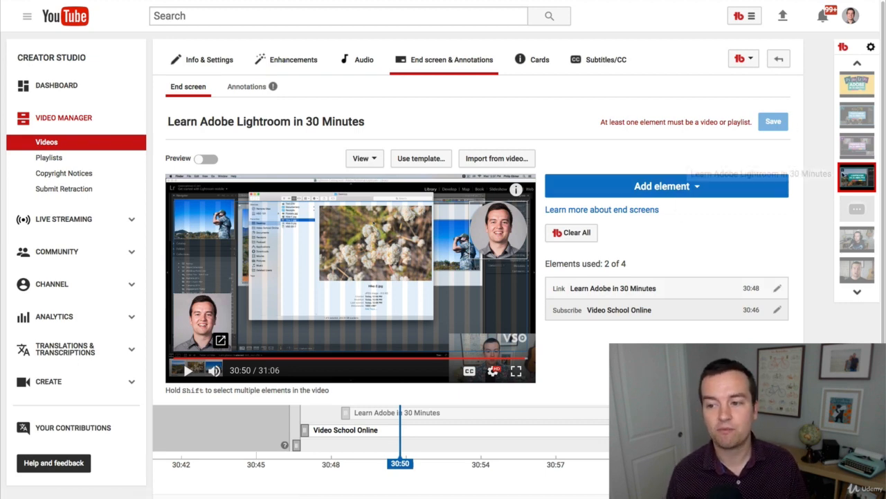
# Add a "Best for viewer" video element to the end screen at 30:50 and save the end screen.
pyautogui.click(689, 187)
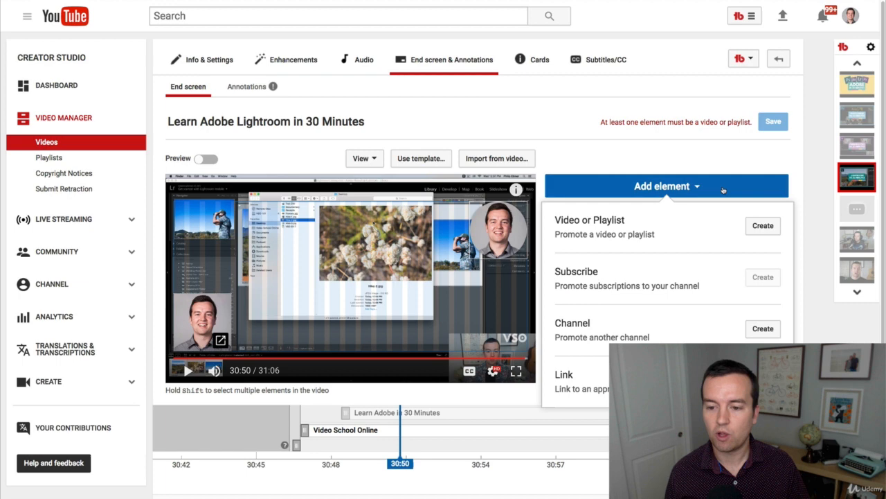
pyautogui.click(761, 227)
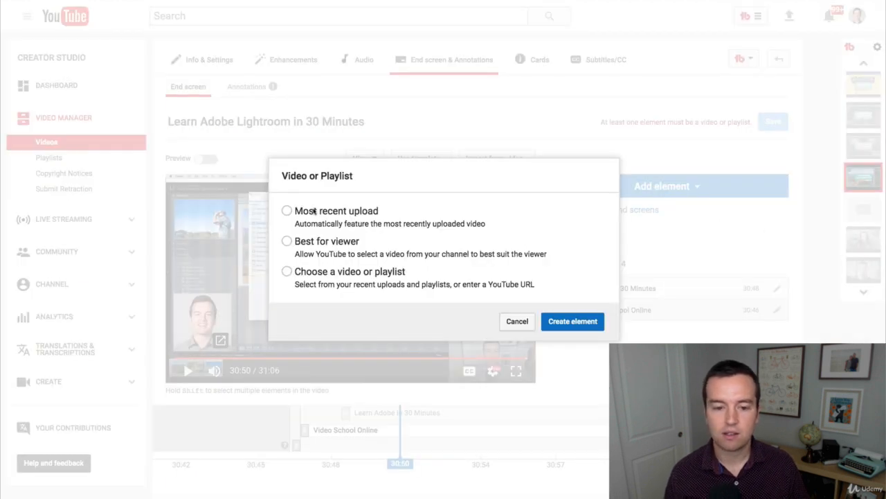
pyautogui.click(329, 243)
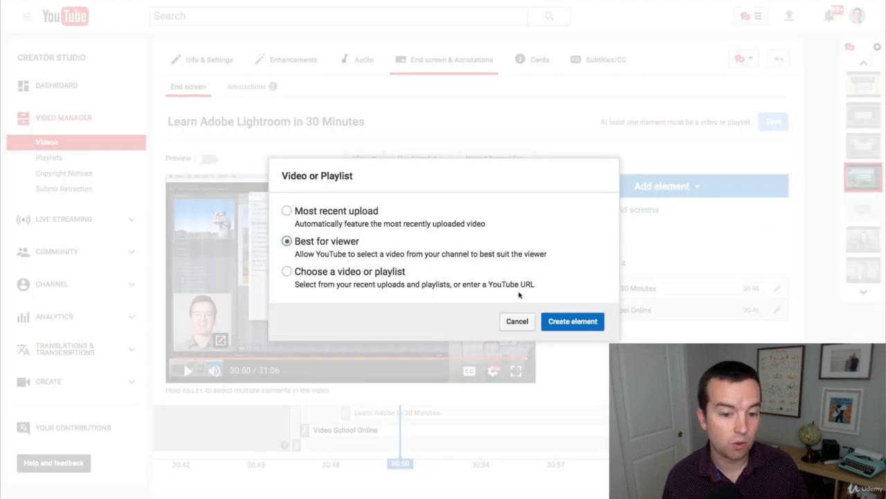
pyautogui.click(600, 322)
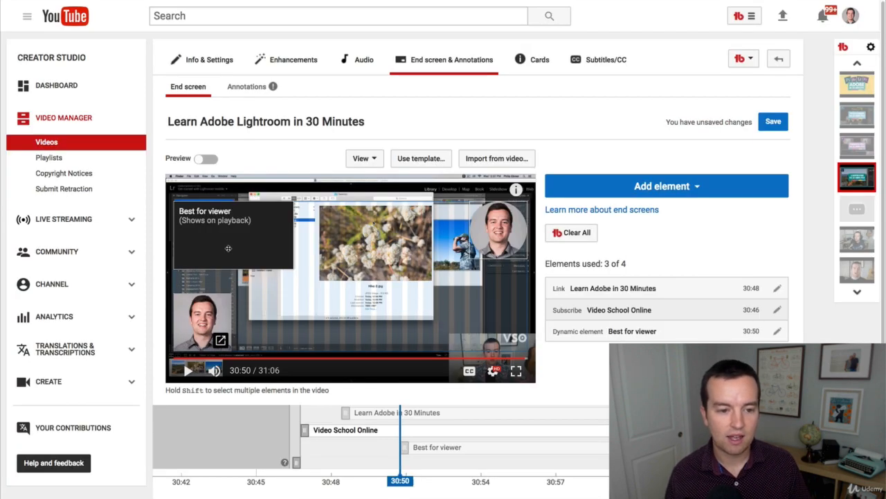
pyautogui.click(228, 248)
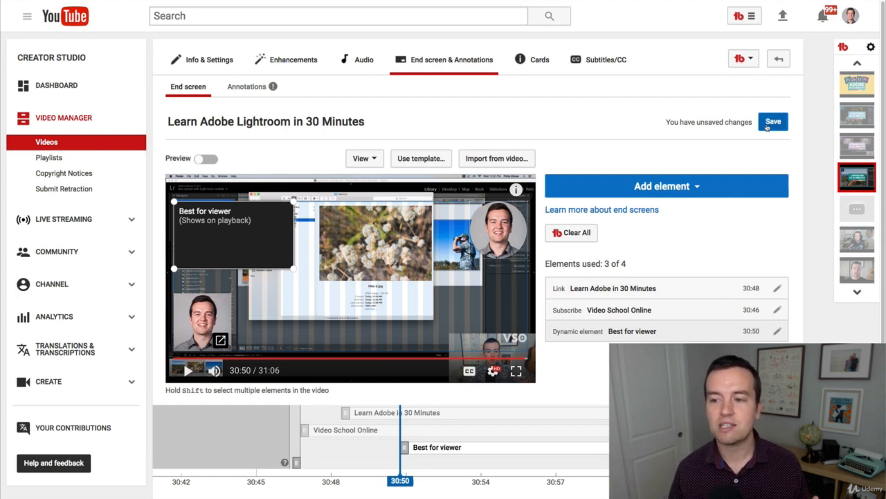
pyautogui.click(768, 122)
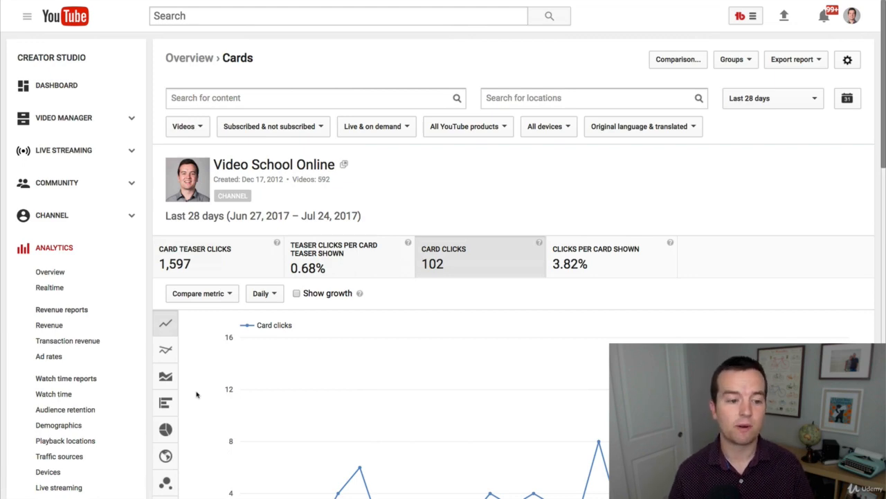
# Examine the channel's Cards analytics for the last 28 days, including teaser clicks, card clicks and the daily chart.
pyautogui.scroll(-3, 104, 356)
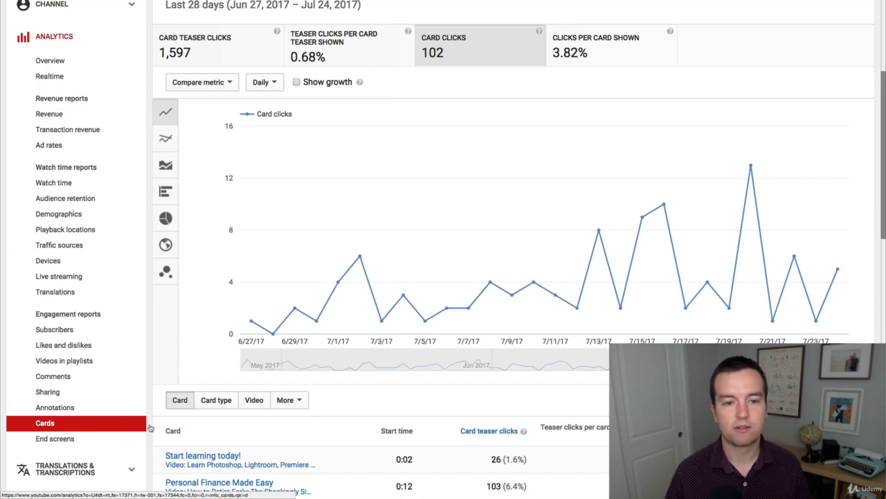
pyautogui.scroll(2, 314, 409)
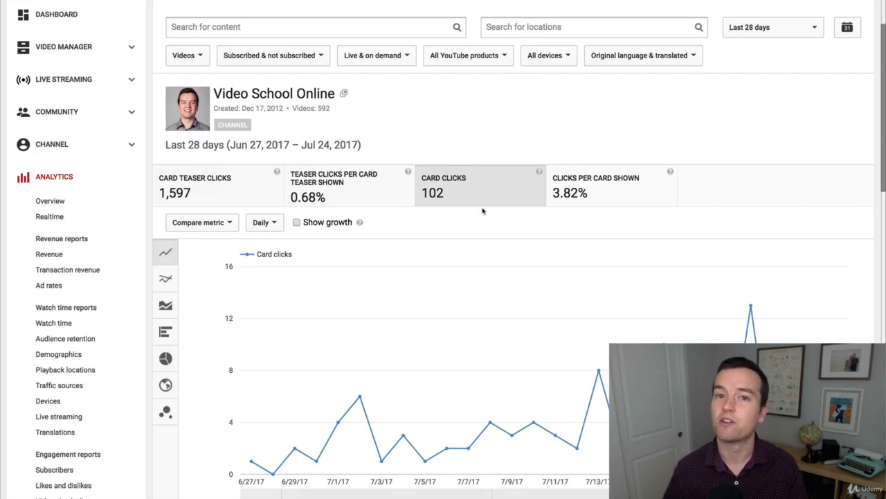
pyautogui.scroll(-2, 554, 194)
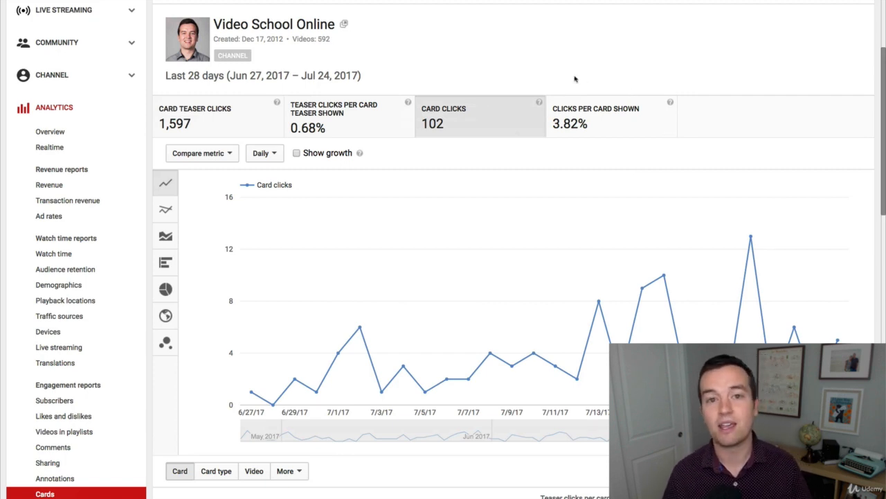
pyautogui.scroll(-1, 575, 79)
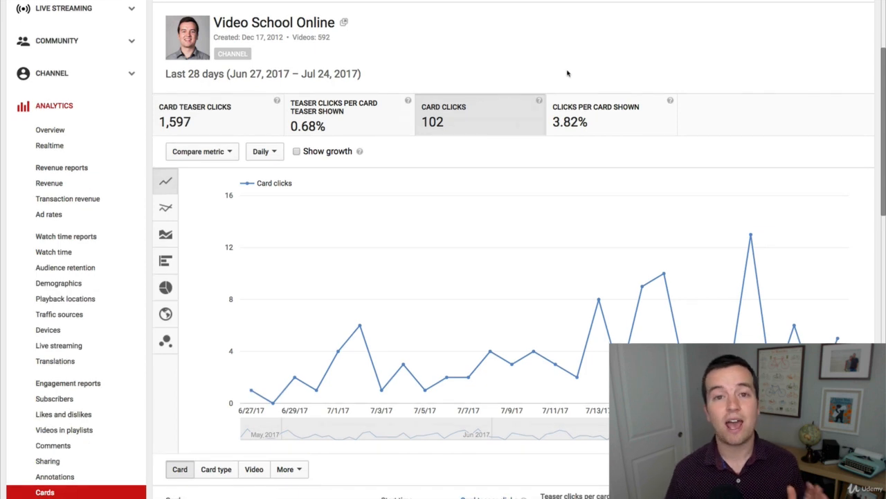